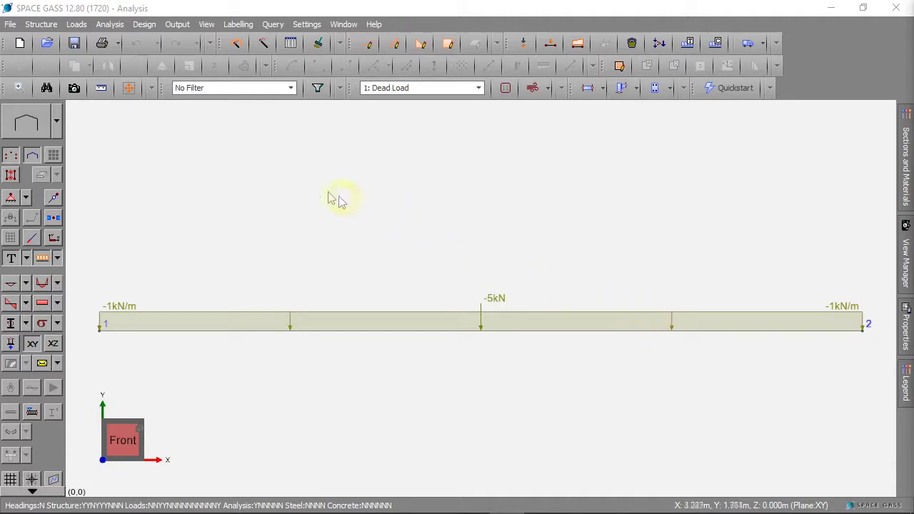
Step: Open the Loads menu for the beam carrying the -1kN/m and -5kN dead loads
click(77, 24)
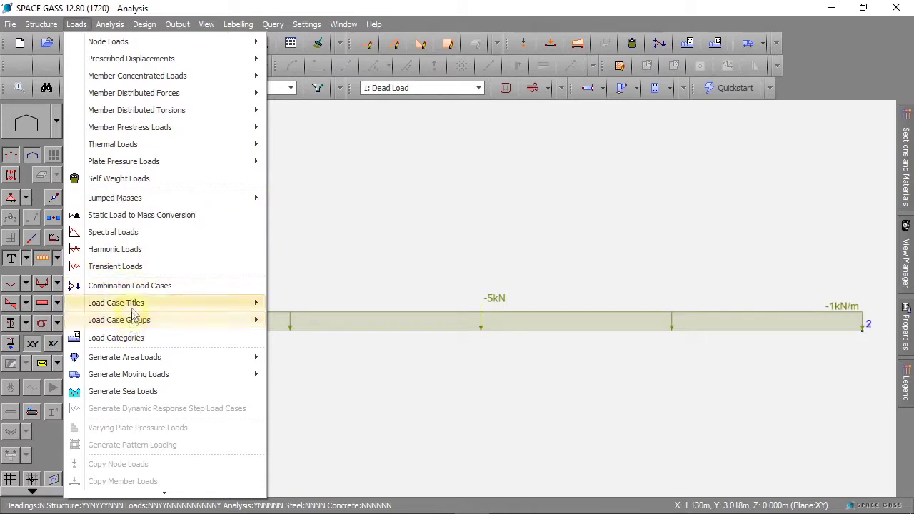
Step: Open the Load Case Titles datasheet, which lists only case 1 Dead Load
mouse_move(169, 303)
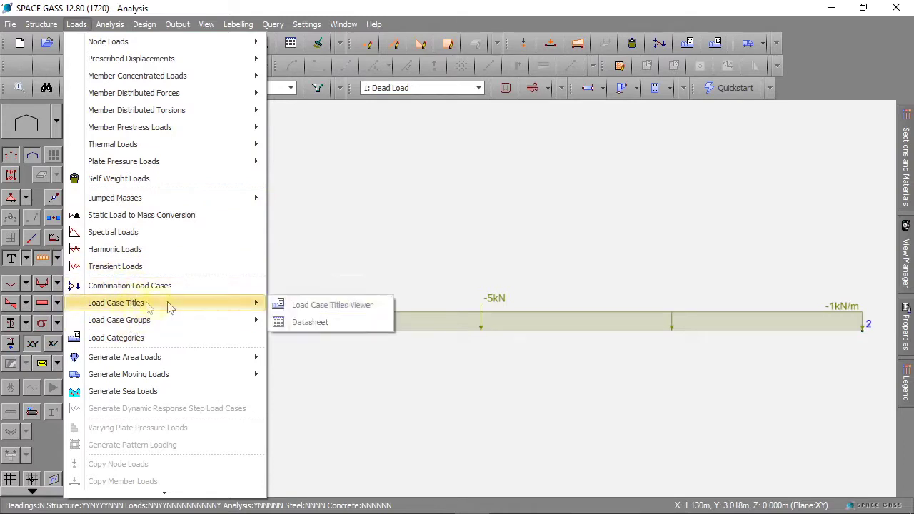
click(317, 323)
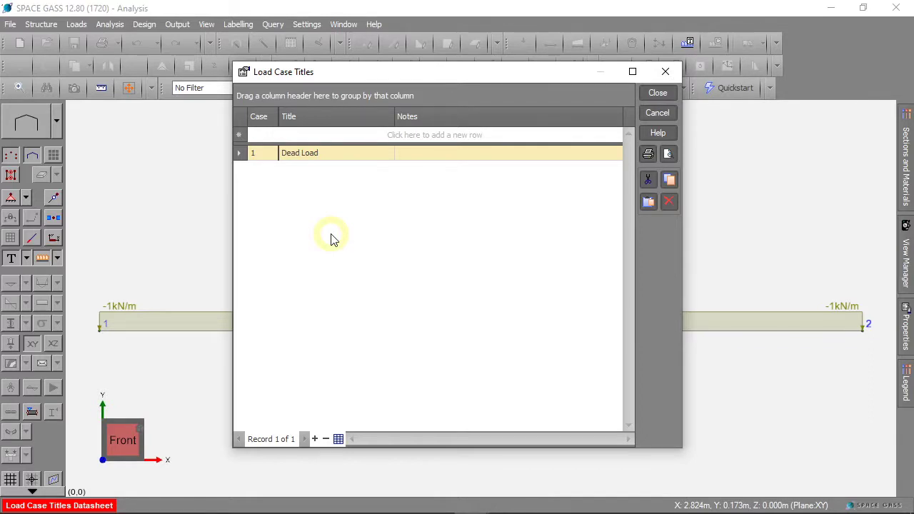
Step: Add load case 2 titled 'Live Load' and close the titles datasheet
click(261, 135)
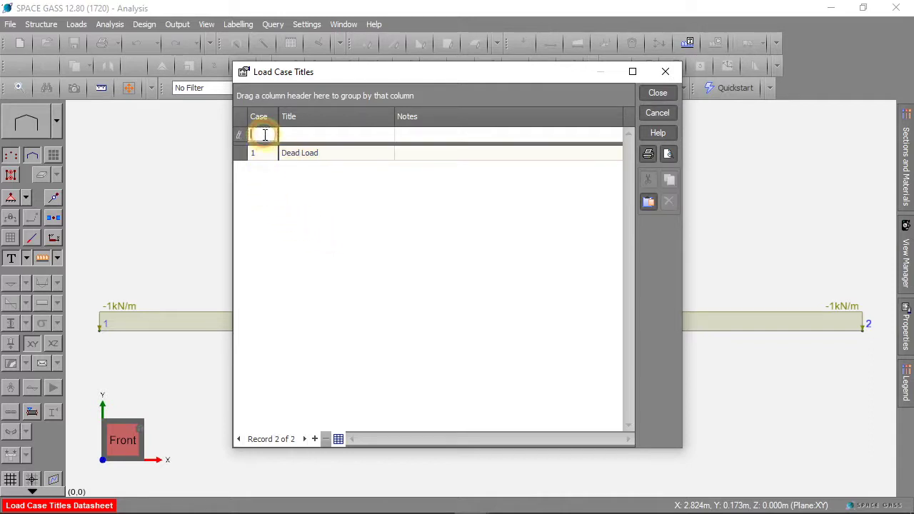
click(293, 139)
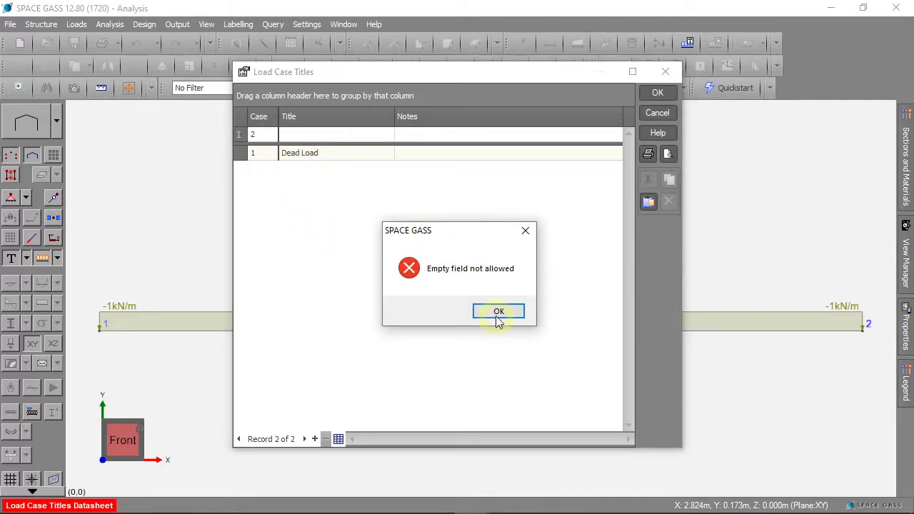
click(494, 312)
click(317, 134)
text(Li)
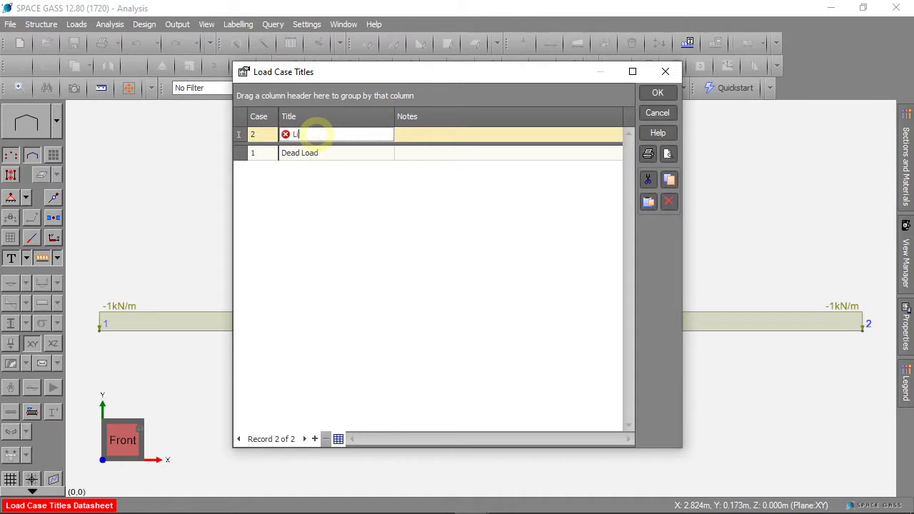
text(ver)
text(Load)
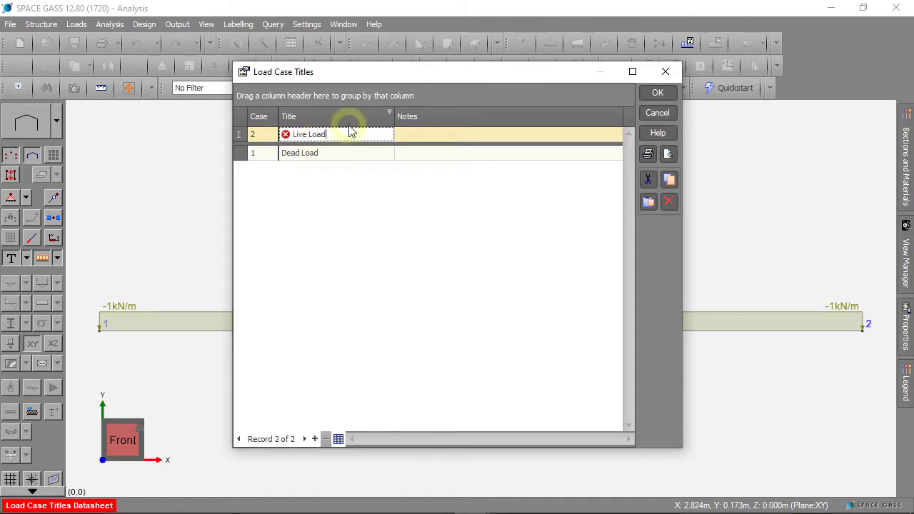
click(654, 95)
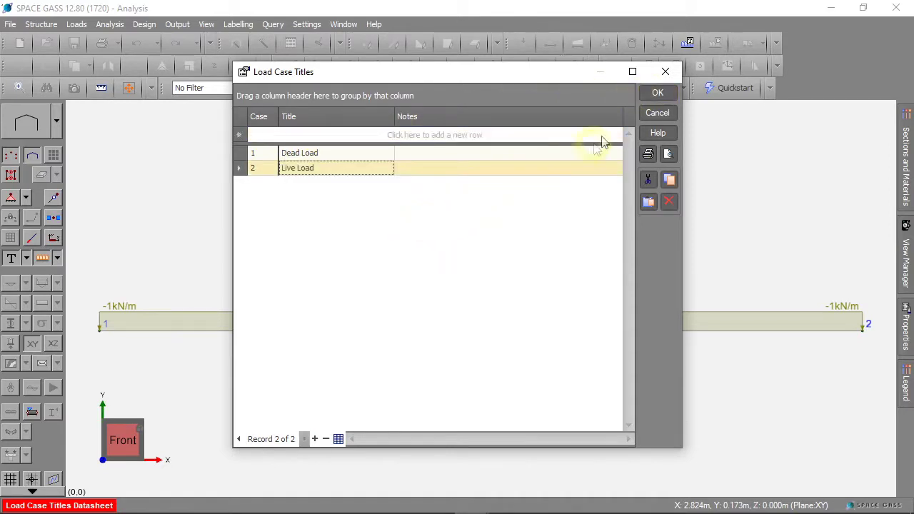
click(658, 95)
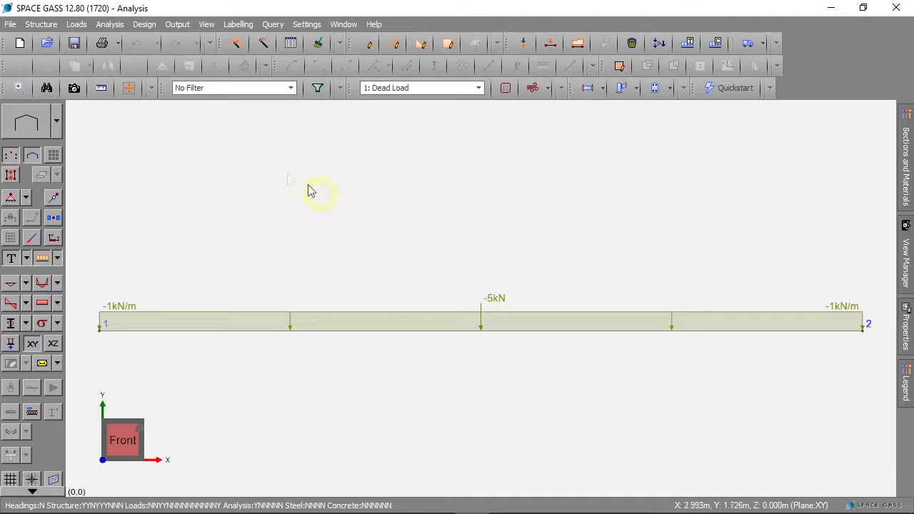
Step: Open the Member Distributed Forces datasheet showing case 1's -1 kN/m Y load on member 1
click(79, 26)
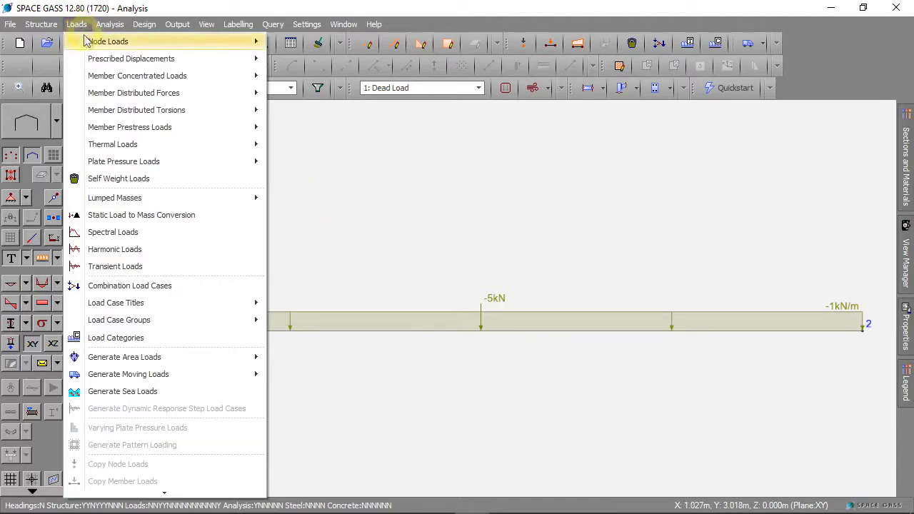
mouse_move(161, 97)
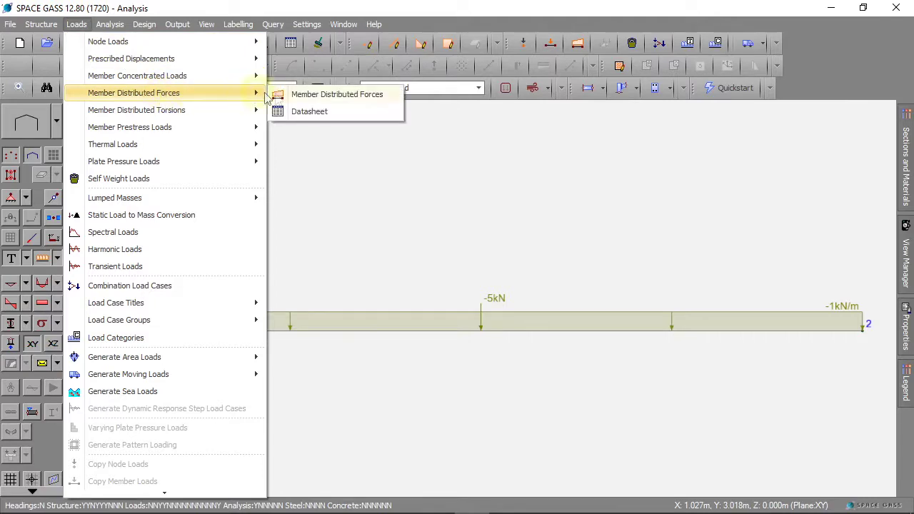
click(310, 116)
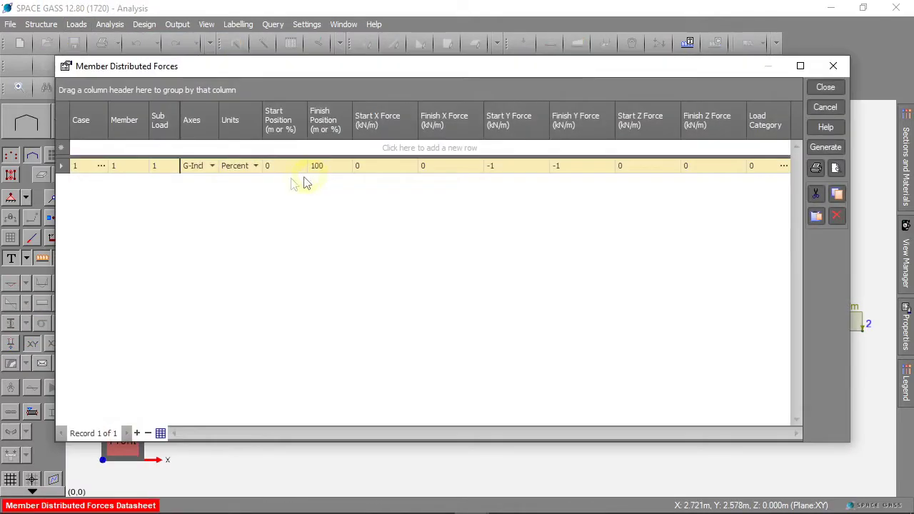
Step: Add a case 2 distributed load of -2 kN/m in Y, start and finish, on member 1
click(90, 147)
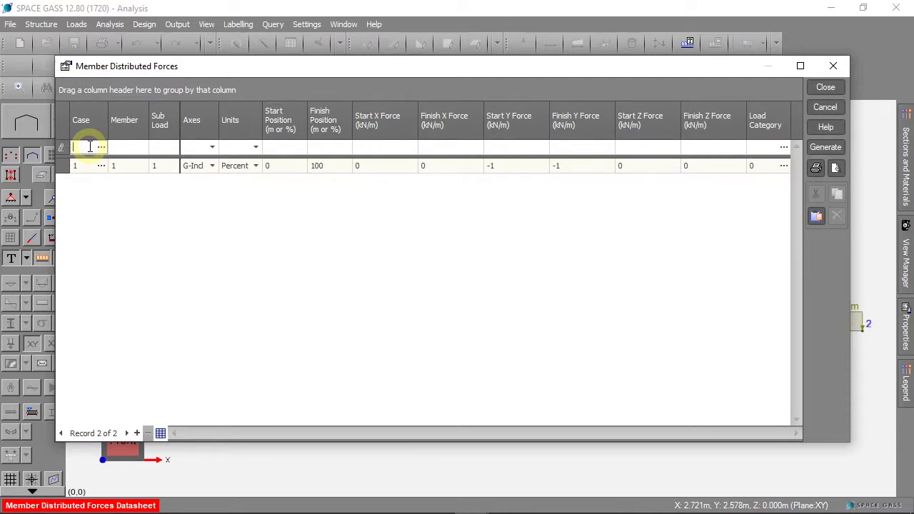
text(2)
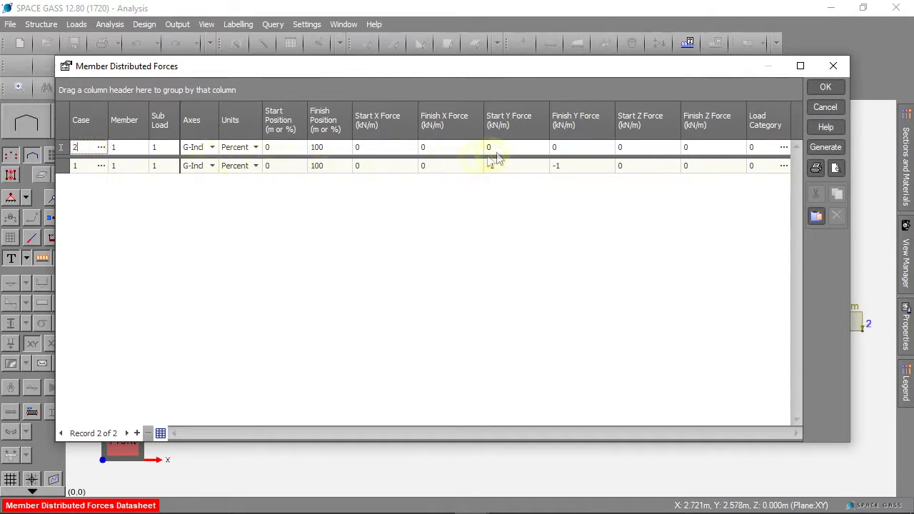
click(521, 147)
text(-2)
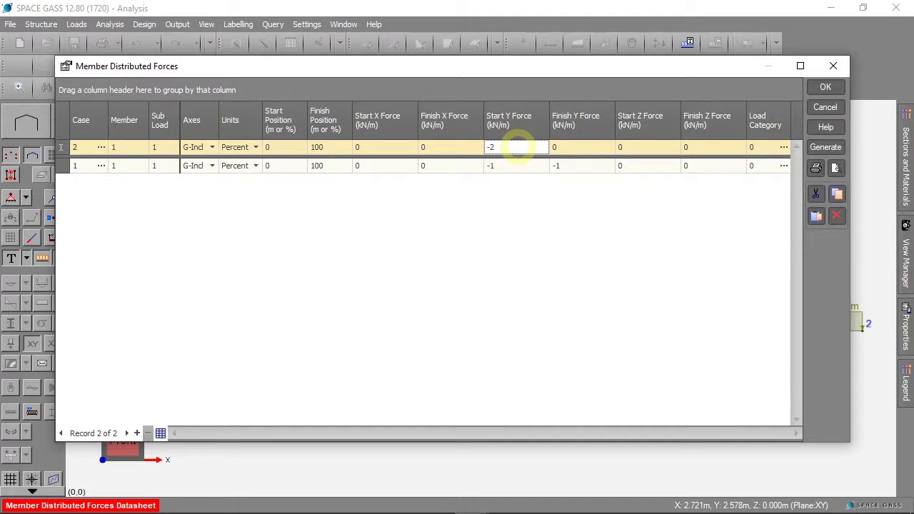
key(Tab)
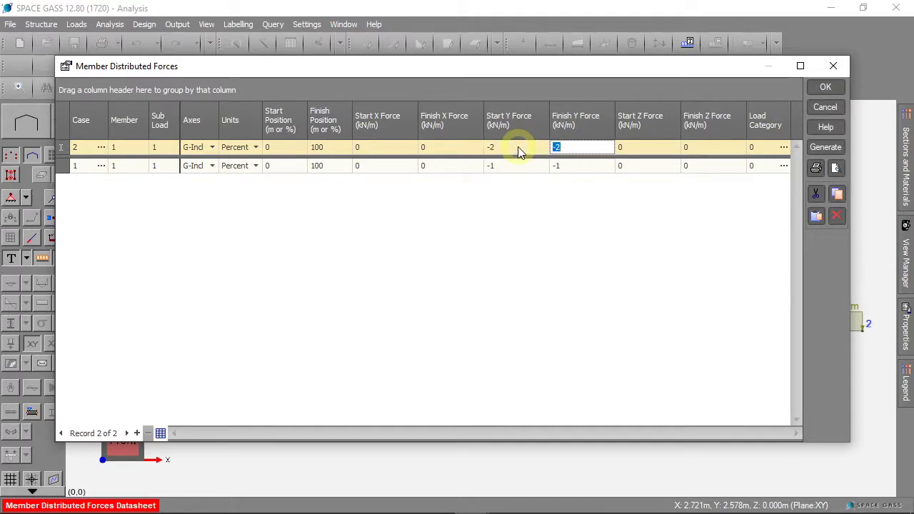
text(-2)
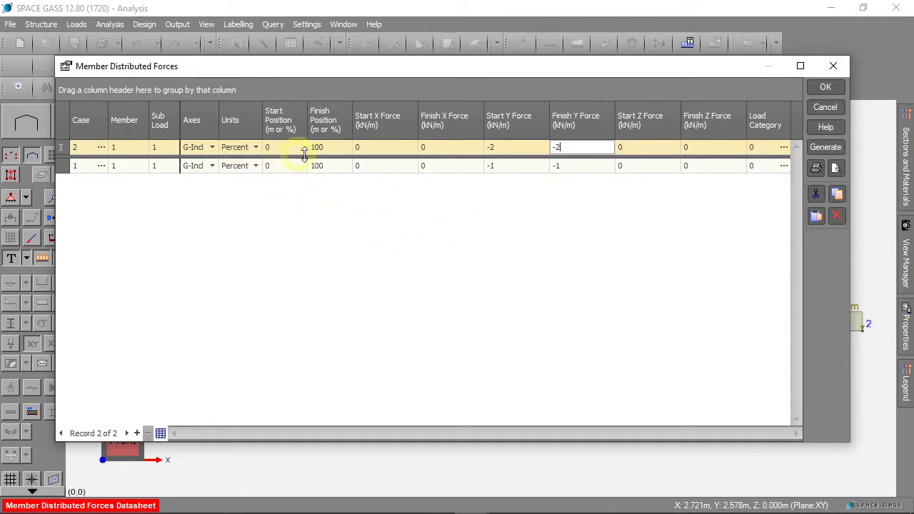
click(504, 271)
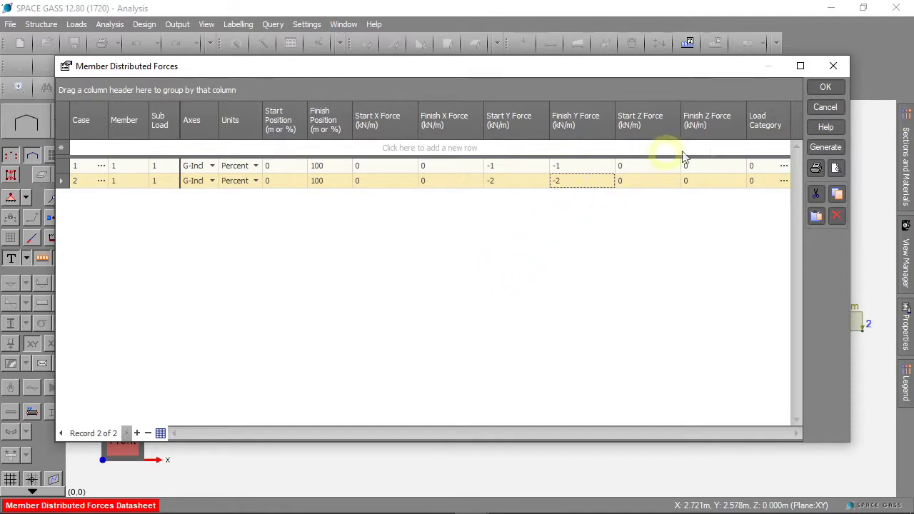
click(827, 89)
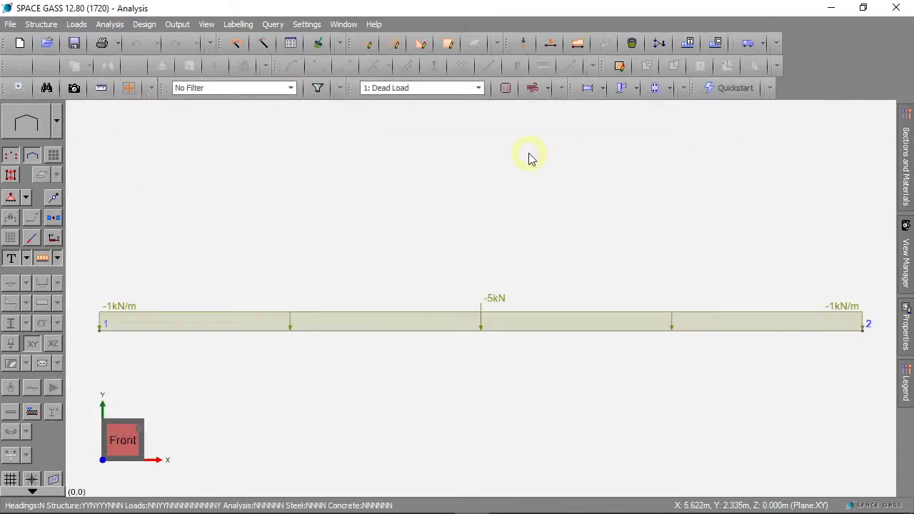
Step: Display the Live Load case, then Dead Load, then all load cases together on the beam
click(480, 88)
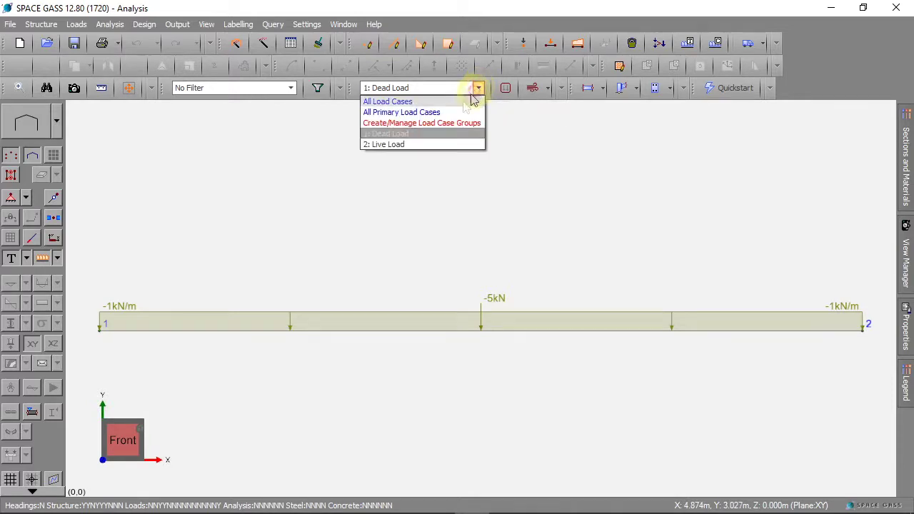
click(418, 145)
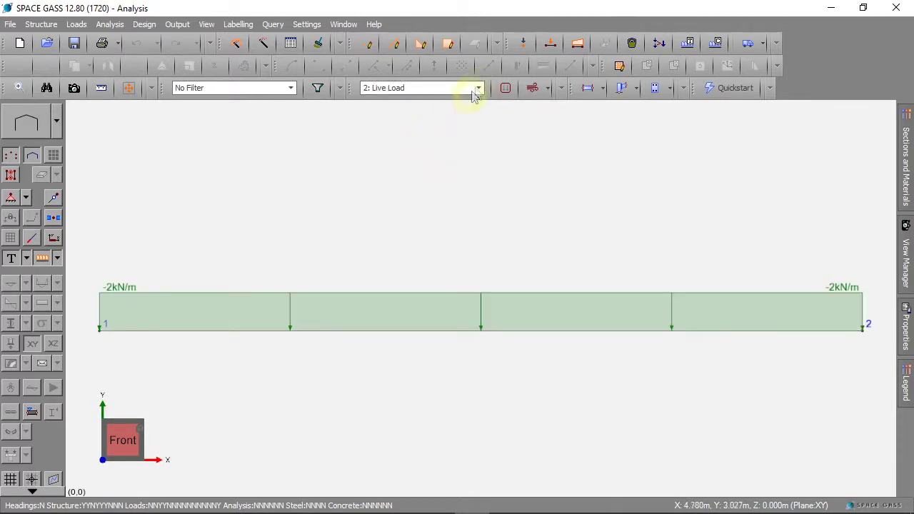
click(477, 88)
click(416, 134)
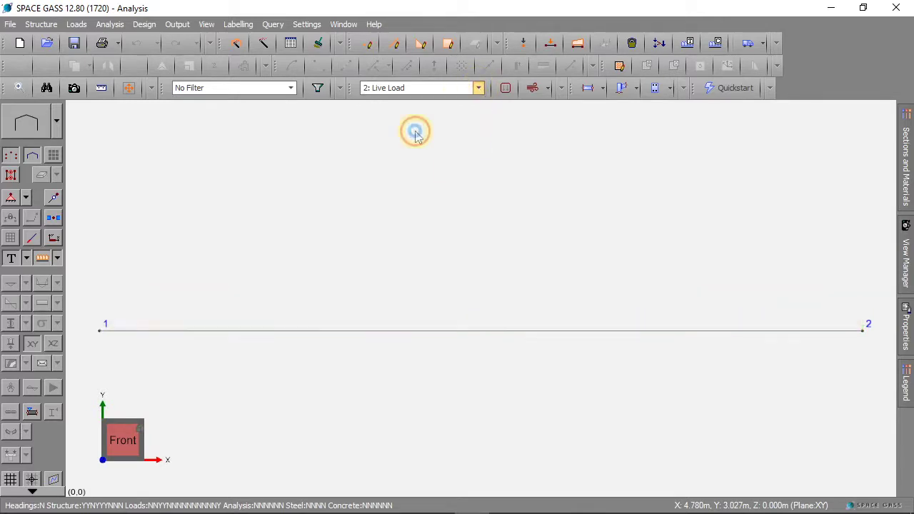
click(479, 88)
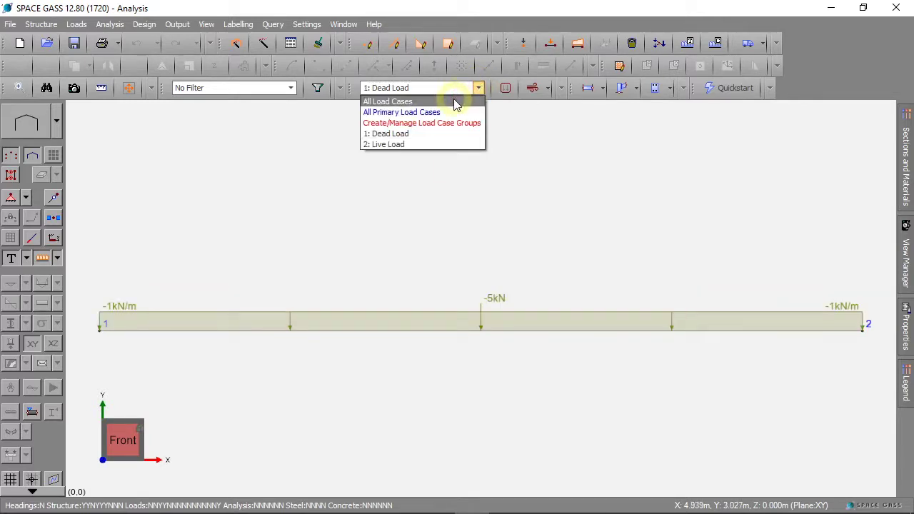
click(456, 101)
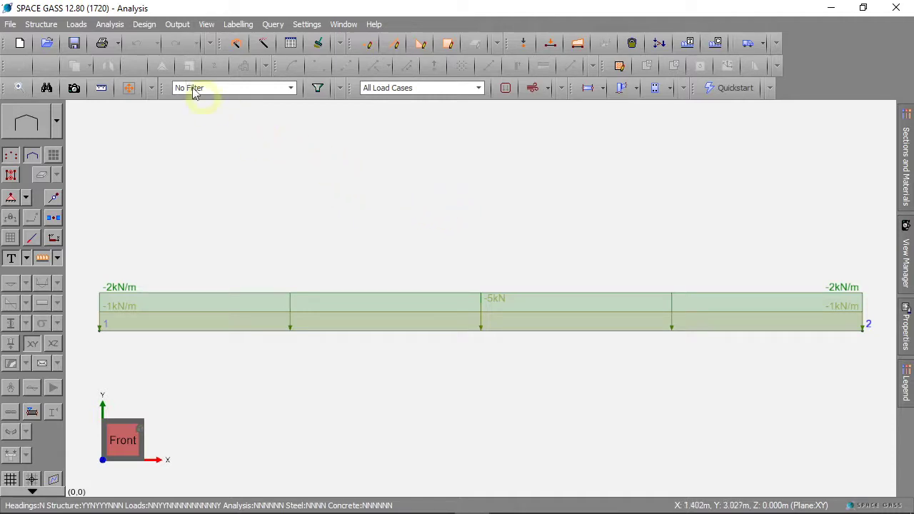
click(76, 25)
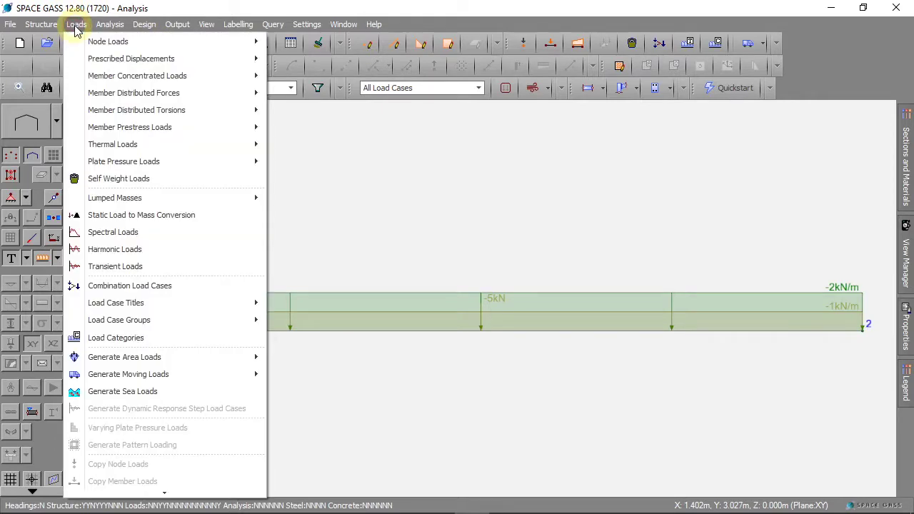
Step: Add combination case 3 titled '1.2Dead Load + 1.5 Live Load'
click(131, 286)
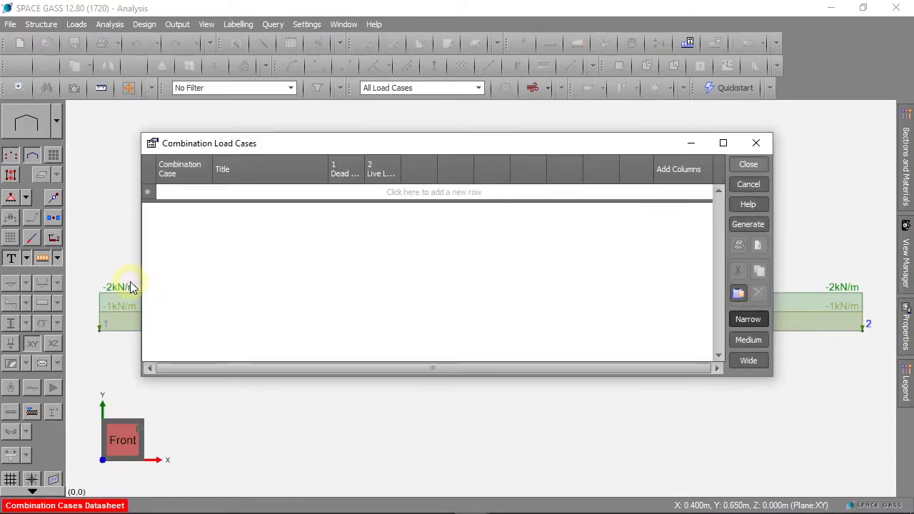
click(187, 192)
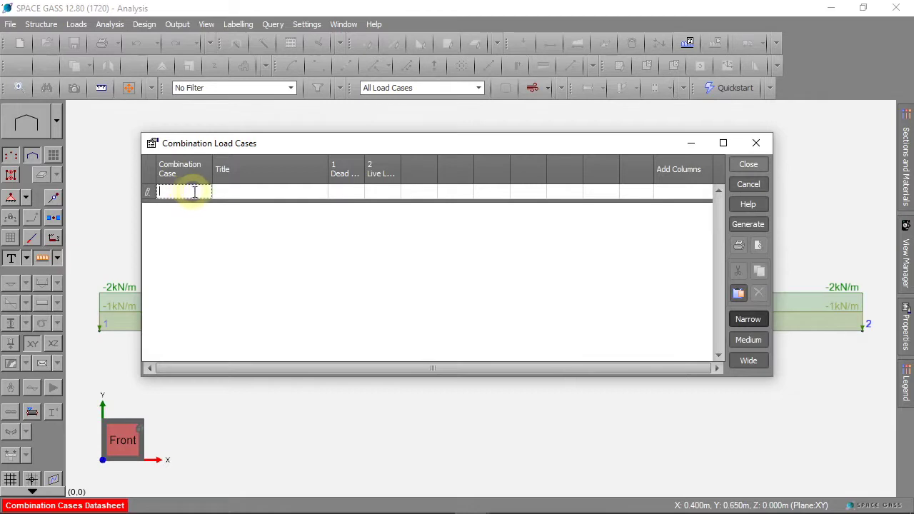
text(3)
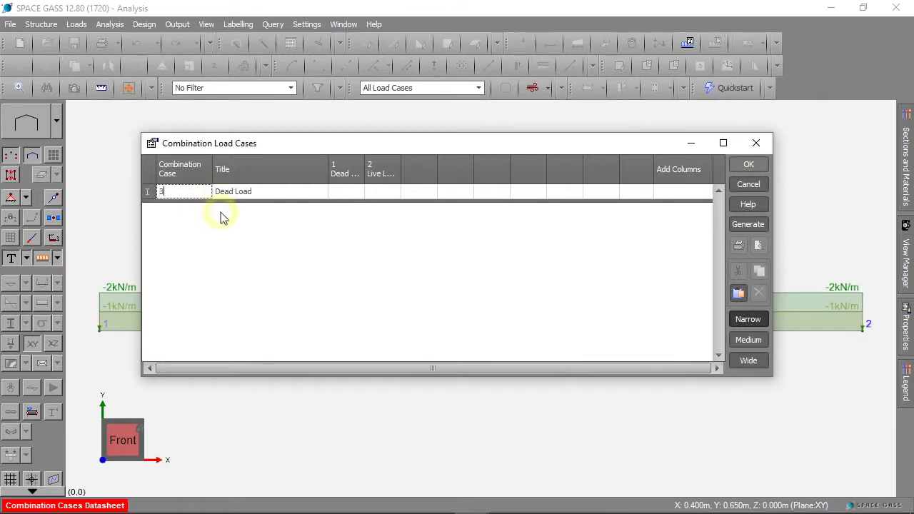
click(261, 190)
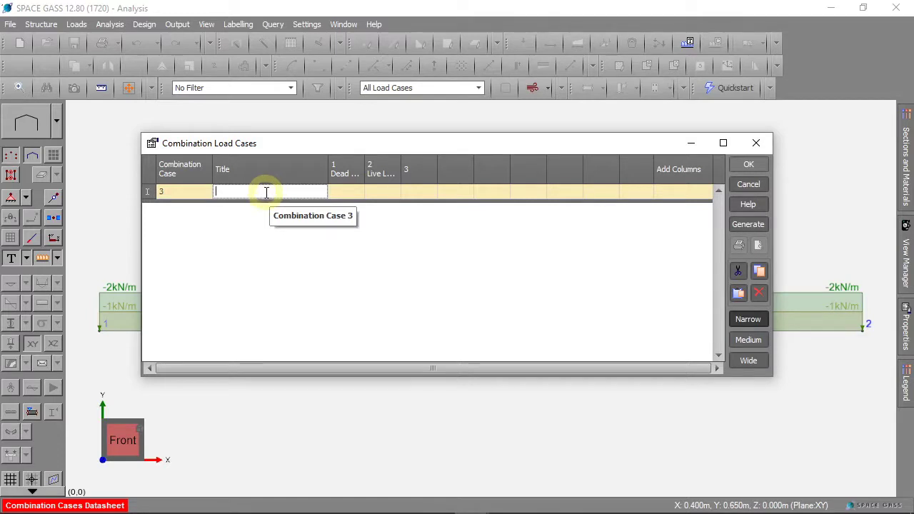
text(1.2Dead)
key(BackSpace)
key(BackSpace)
key(BackSpace)
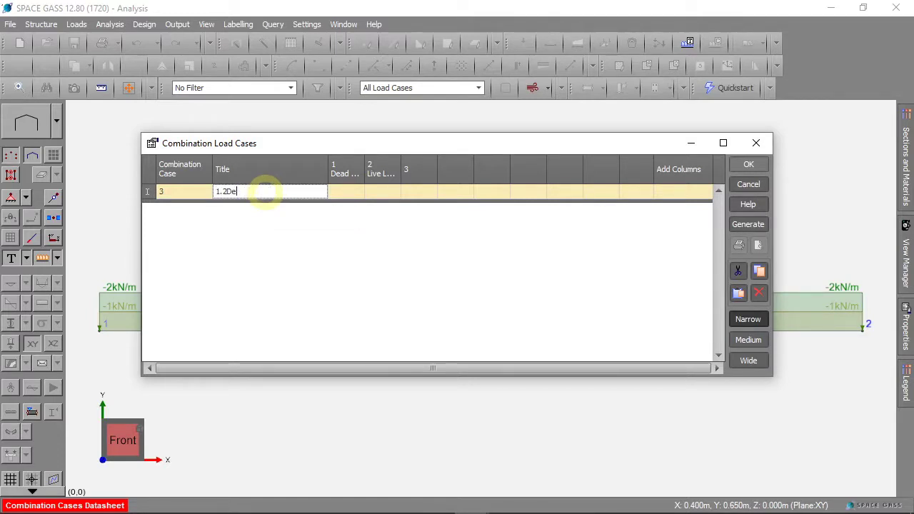
text(ad Load)
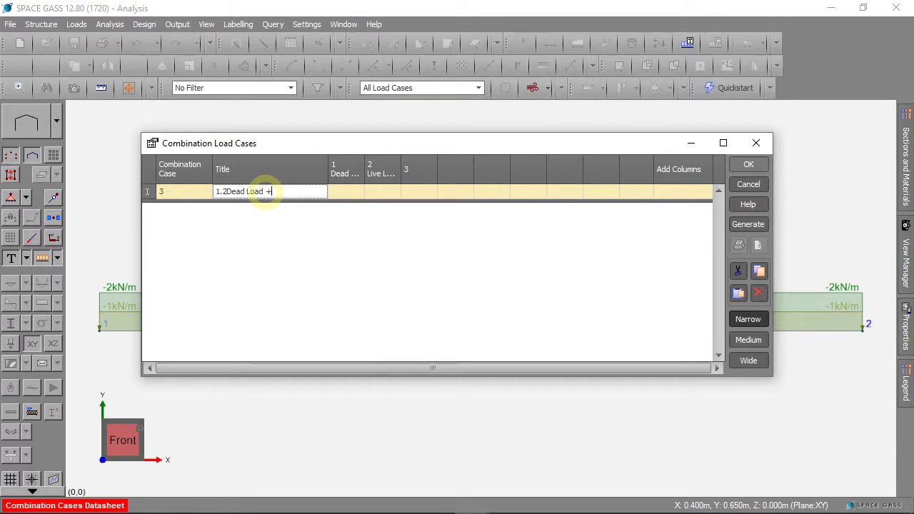
text( + 1.5 Live Load)
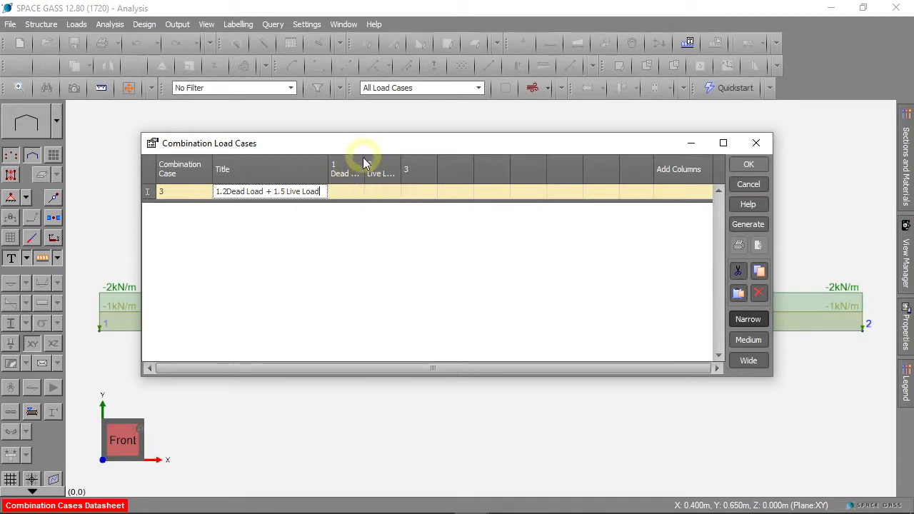
Step: Give combination case 3 factors of 1.2 on Dead Load and 1.5 on Live Load, then save
click(354, 191)
text(1.2)
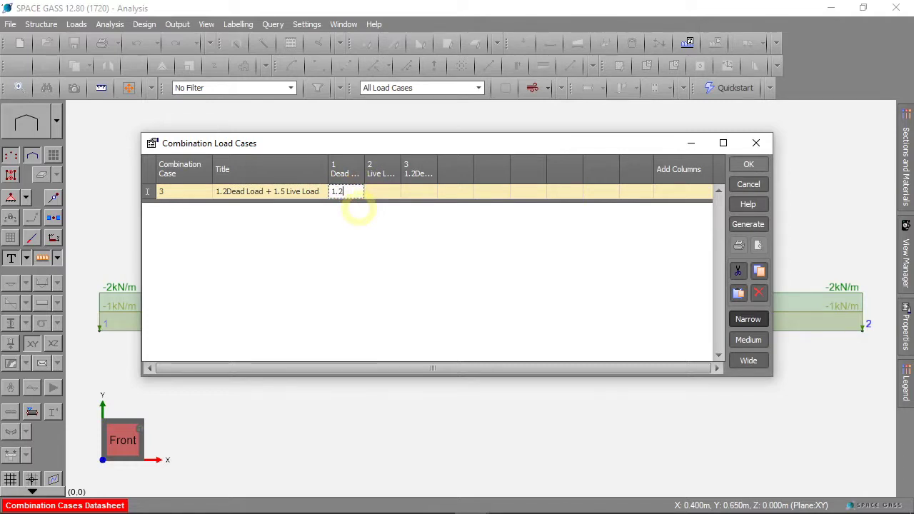
key(Tab)
text(1.5)
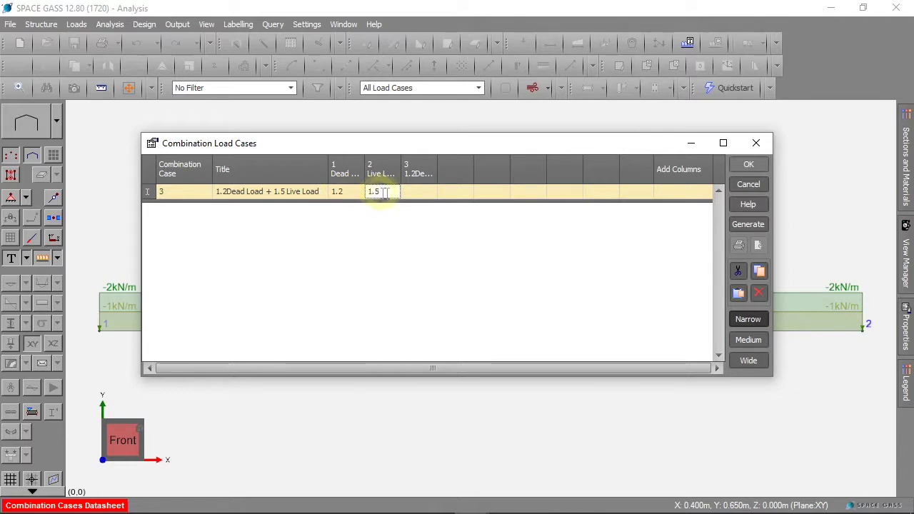
click(750, 165)
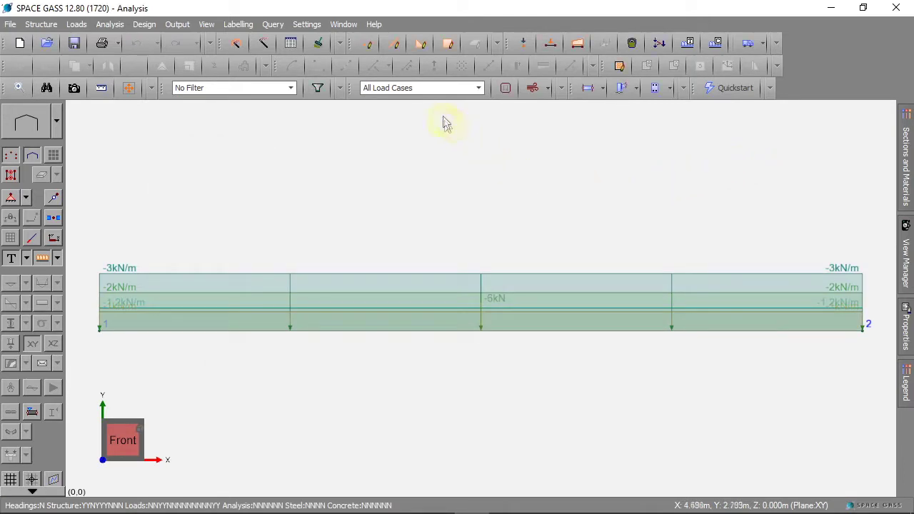
Step: Show only combination case 3 on the beam: -3kN/m, -1.2kN/m and -6kN loads
click(478, 89)
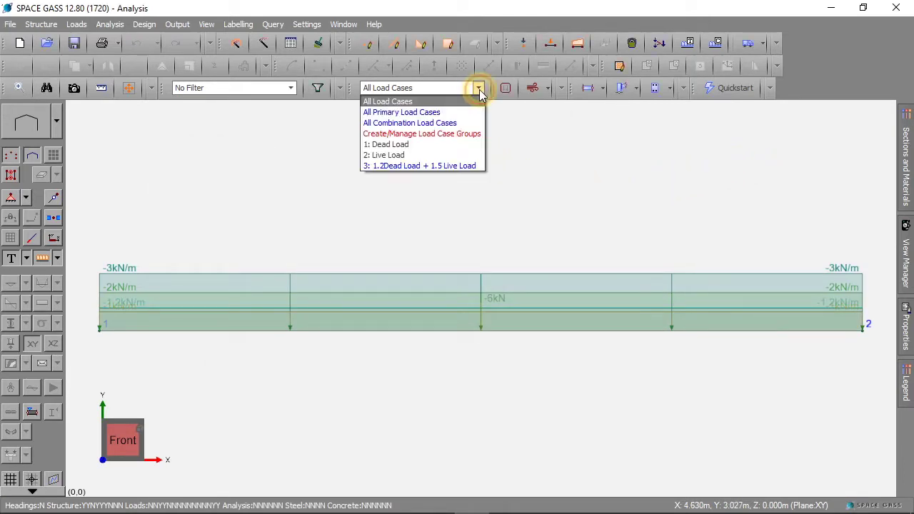
click(423, 166)
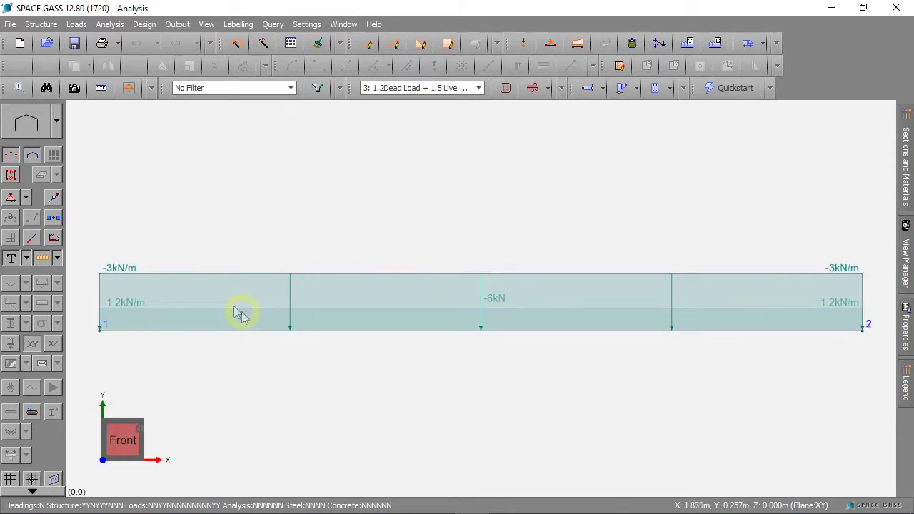
click(57, 122)
click(39, 149)
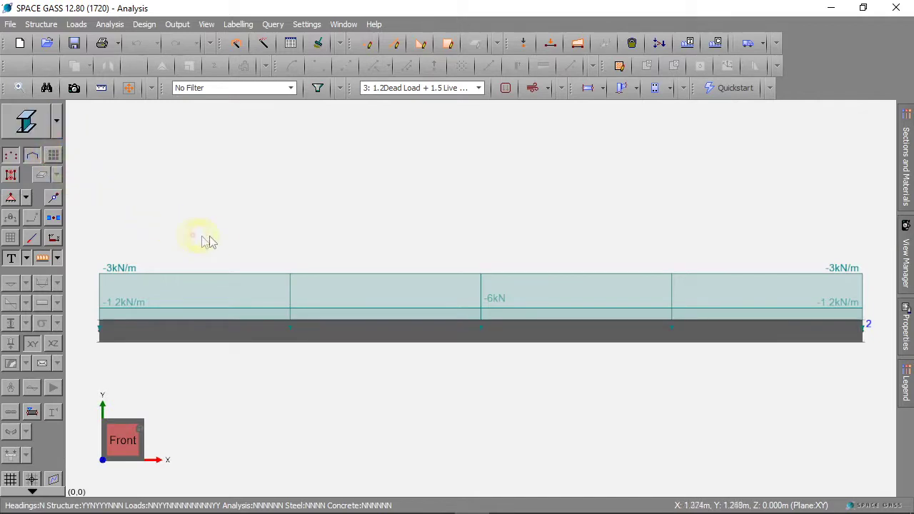
middle_drag(207, 241, 342, 244)
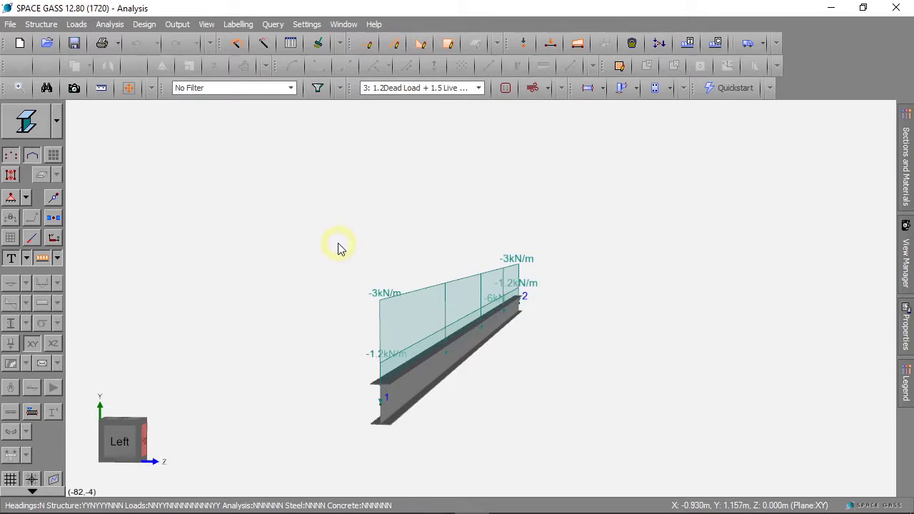
click(145, 428)
click(57, 123)
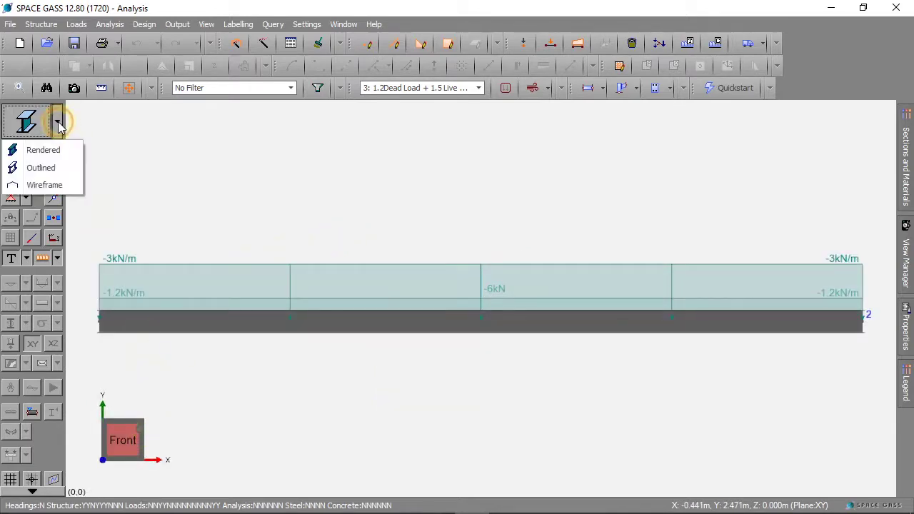
click(39, 185)
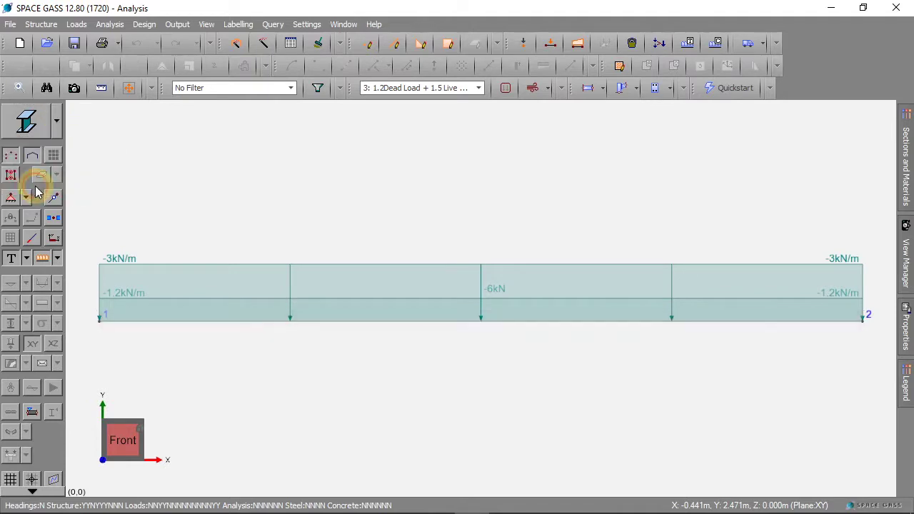
Step: Add a self-weight load to case 1 with -1 g Y acceleration
click(77, 24)
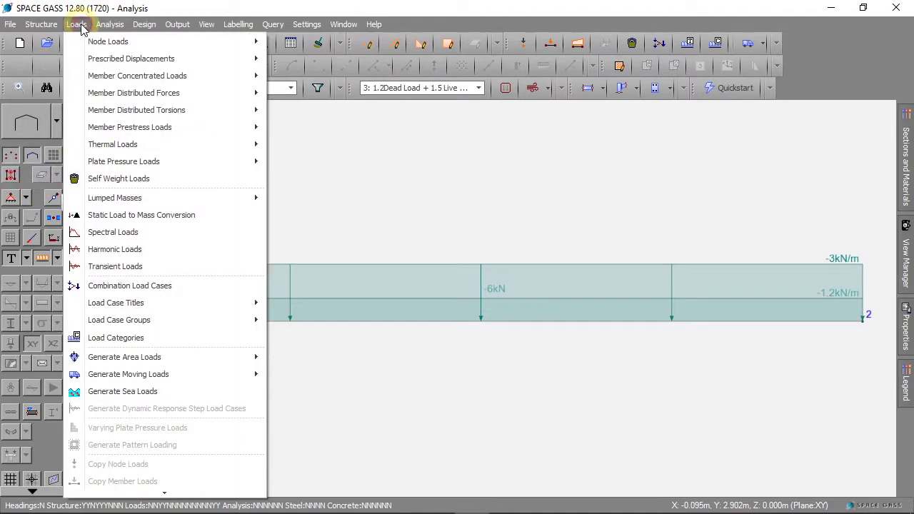
click(120, 184)
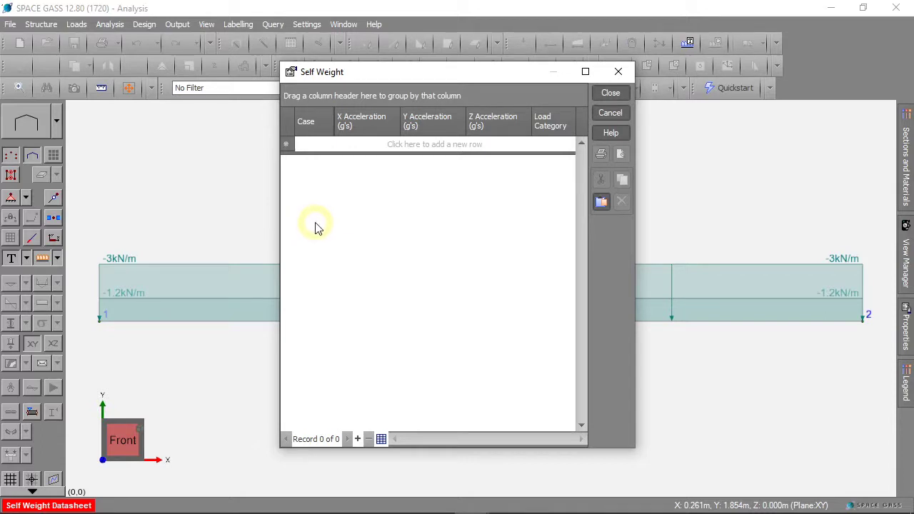
click(322, 146)
text(1)
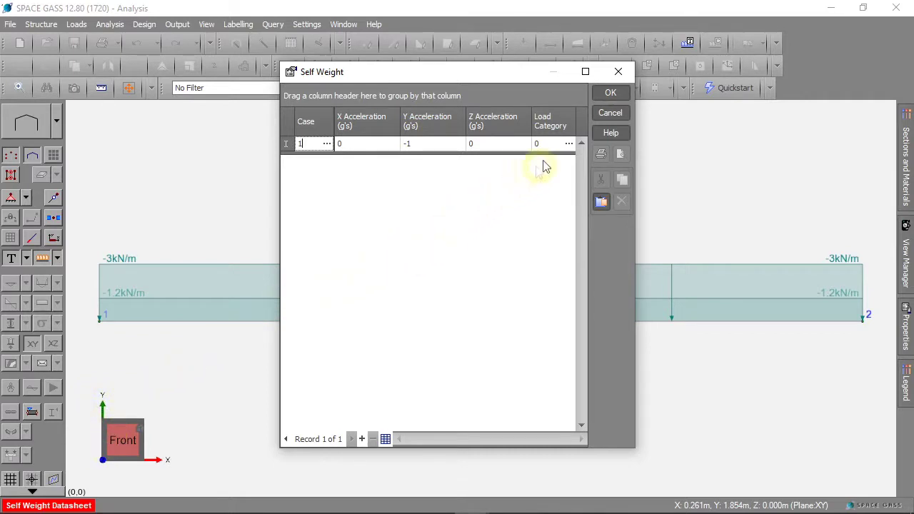
click(609, 97)
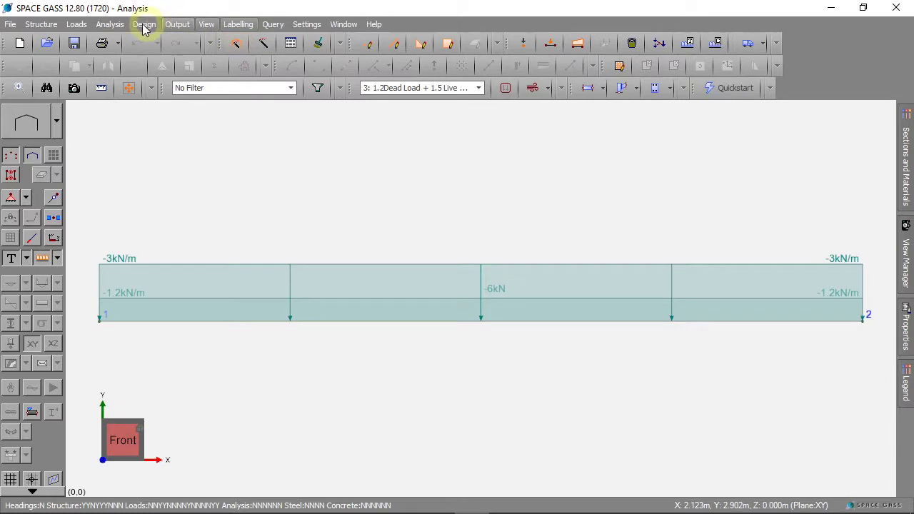
Step: Run a linear static analysis on load case 3 and acknowledge the completion message
click(116, 25)
click(123, 40)
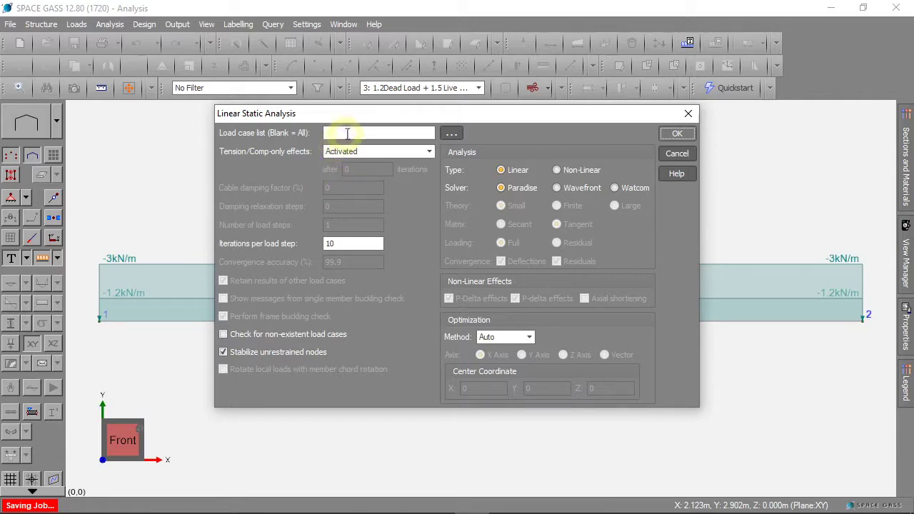
click(323, 135)
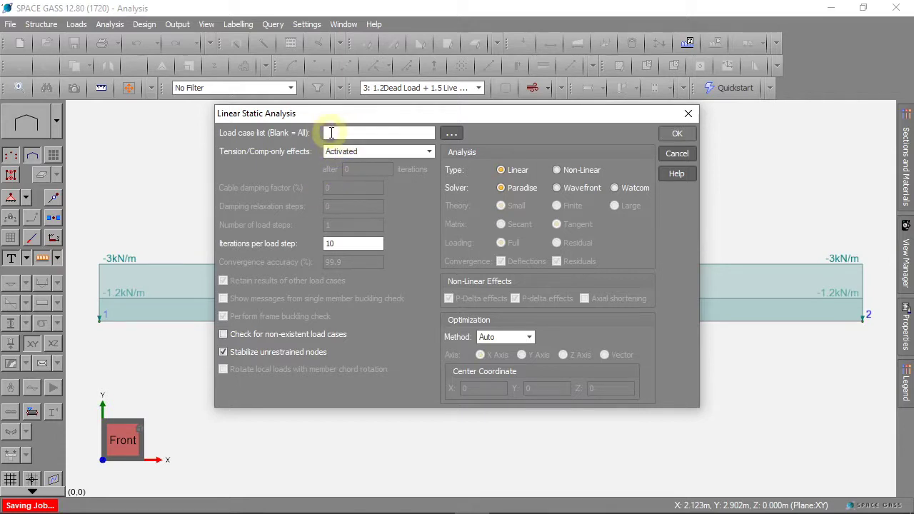
text(3)
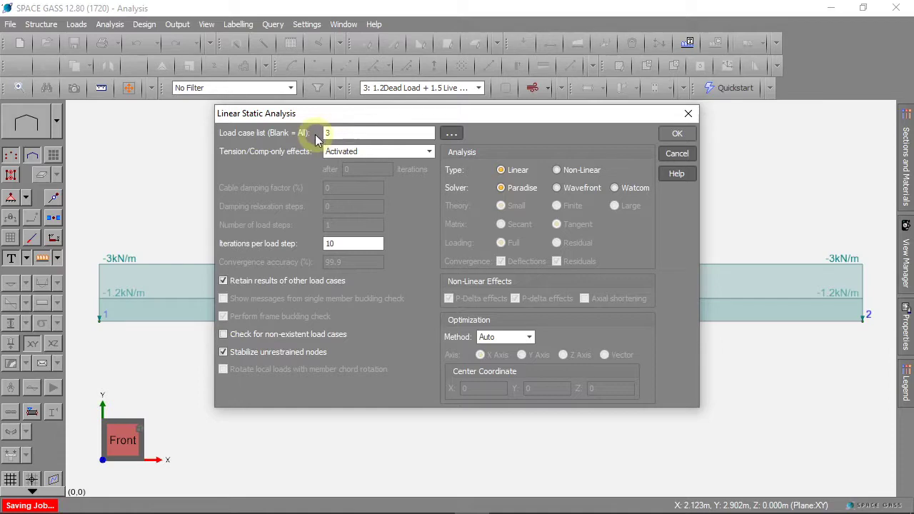
click(678, 135)
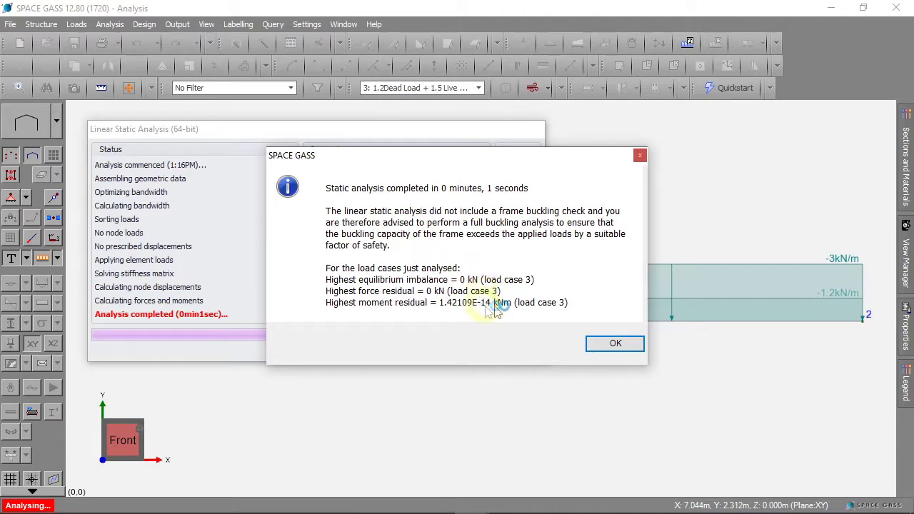
click(614, 345)
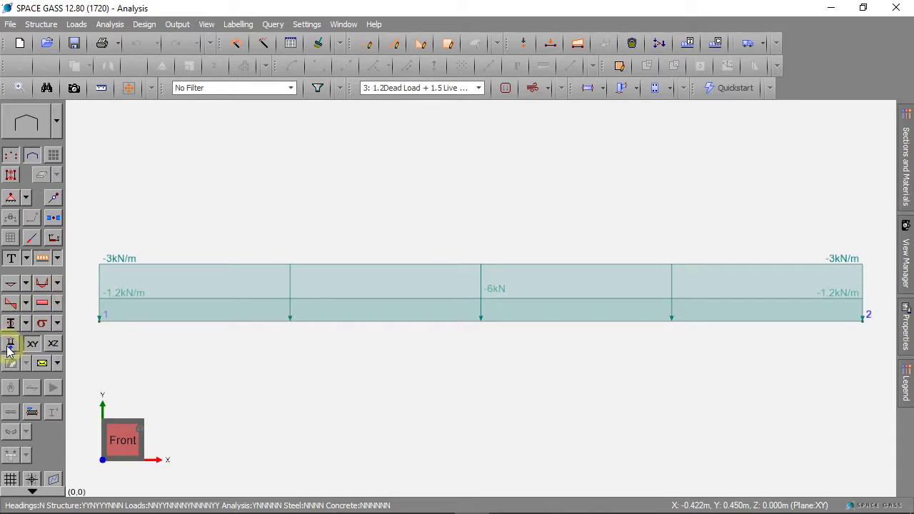
Step: Toggle the support reactions off, then plot Bending Stress at Top for case 3, peaking at 170.25MPa
click(11, 344)
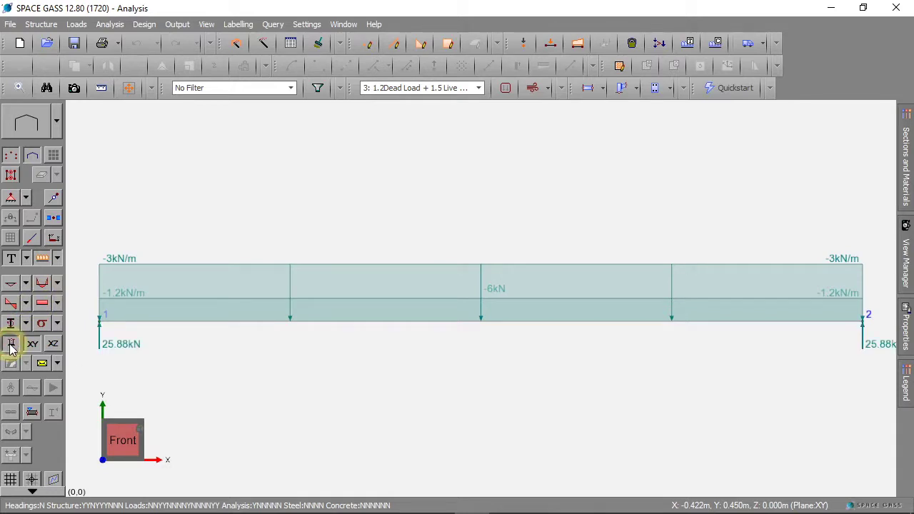
click(11, 343)
click(58, 323)
click(86, 378)
click(323, 368)
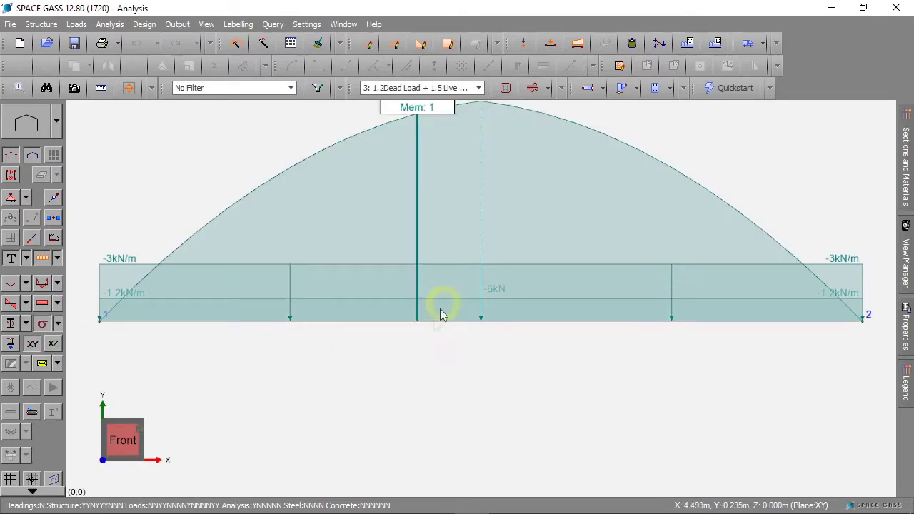
scroll(417, 378, down, 2)
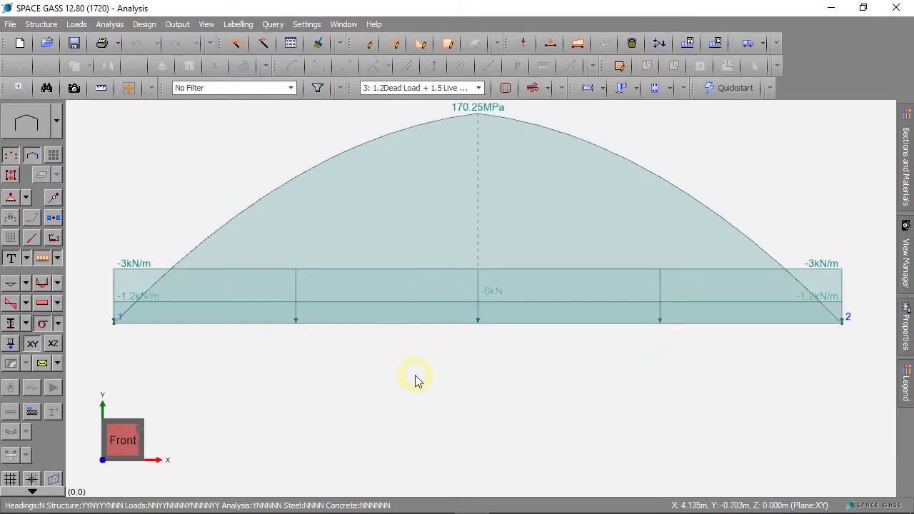
click(462, 357)
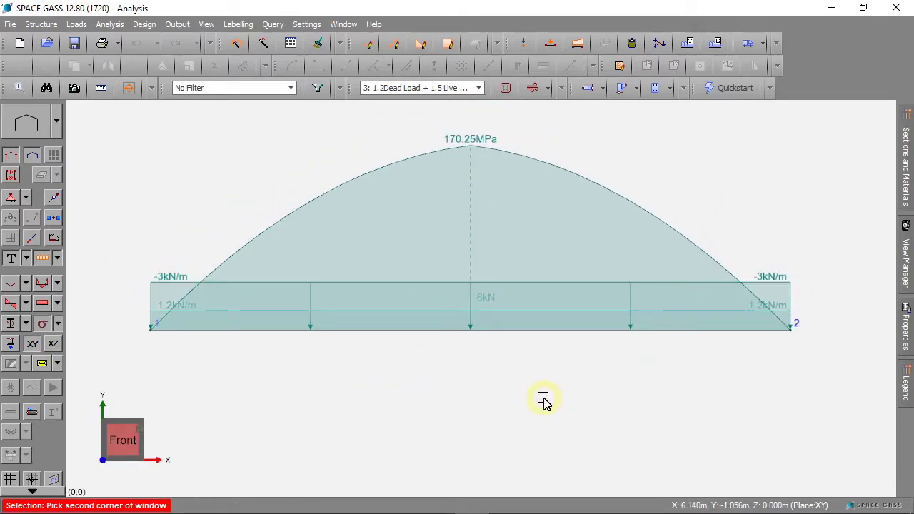